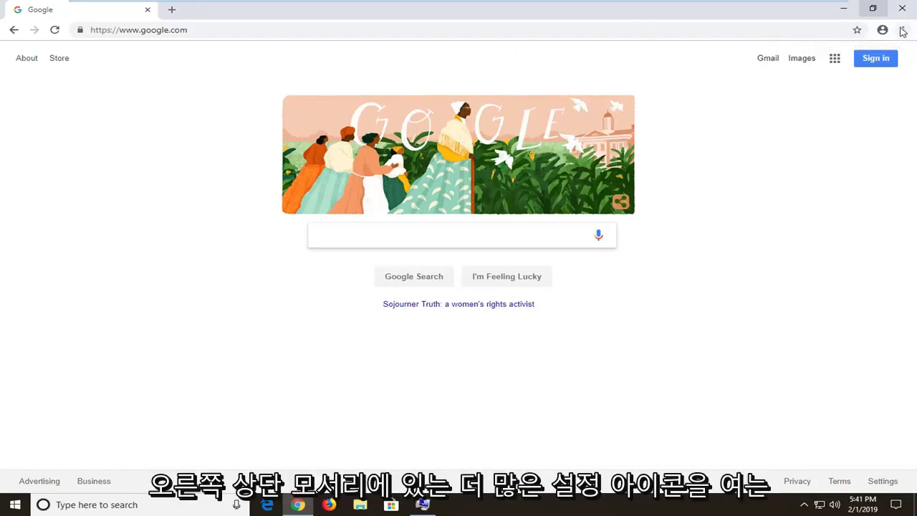
# - Open the About Google Chrome page to check for updates from version 71.0.3578.98
pyautogui.click(906, 31)
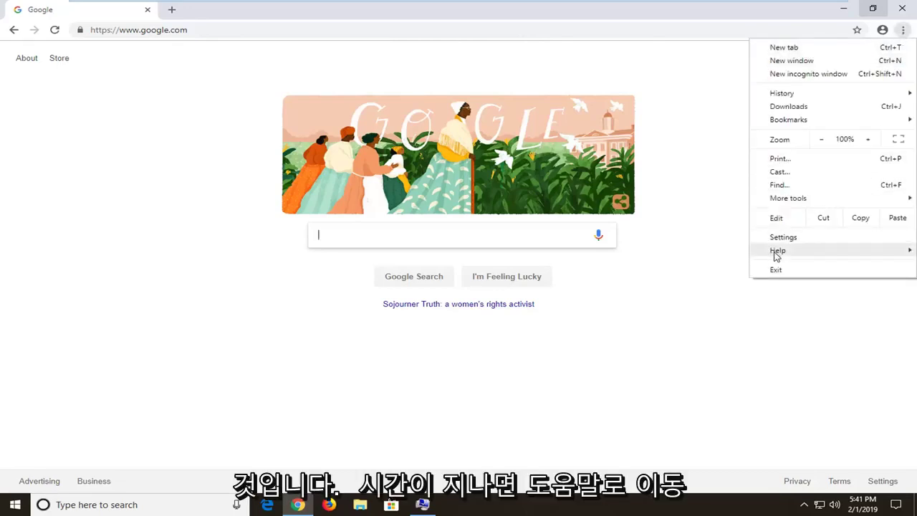
pyautogui.moveTo(824, 250)
pyautogui.click(663, 251)
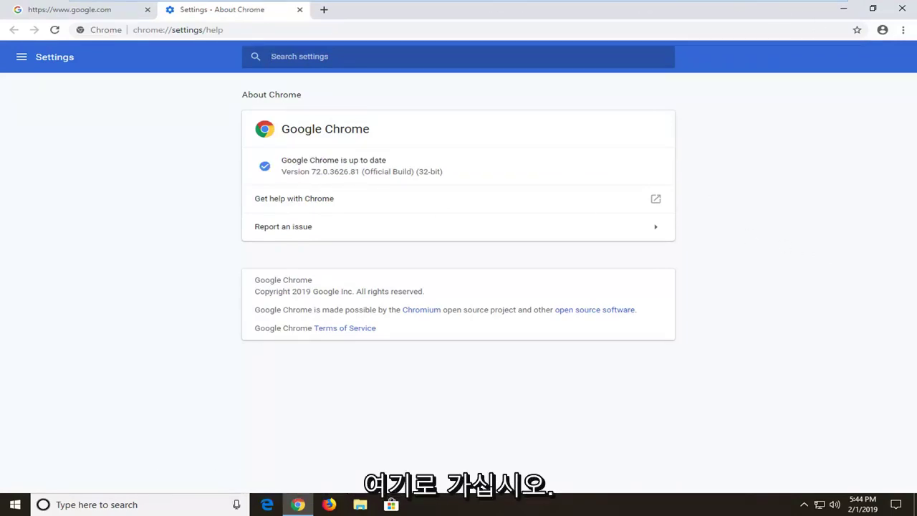
# - Open Chrome Settings and expand the Advanced section down to Content settings
pyautogui.click(904, 30)
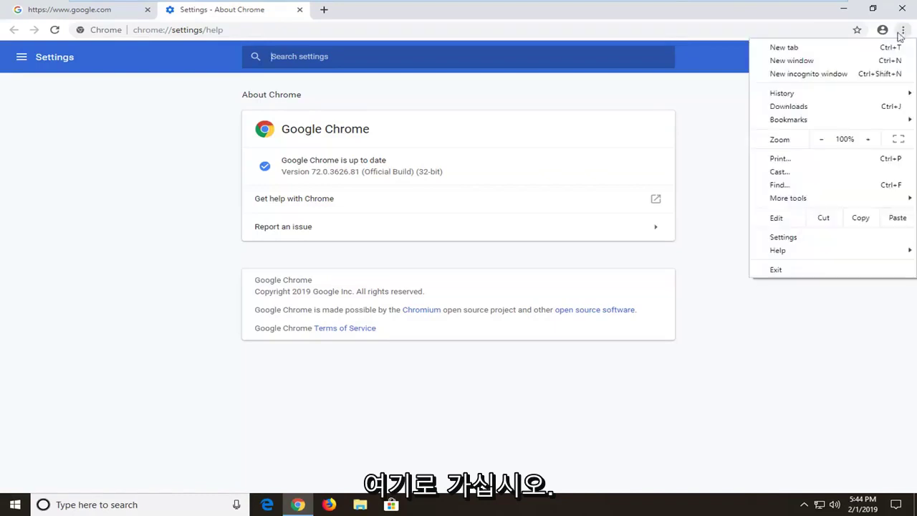
pyautogui.click(783, 239)
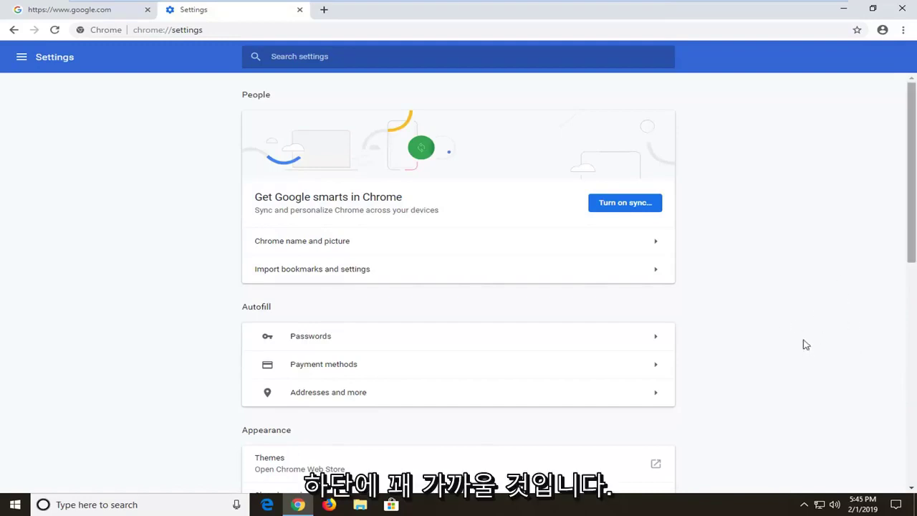
pyautogui.scroll(-2, 804, 343)
pyautogui.scroll(-5, 859, 335)
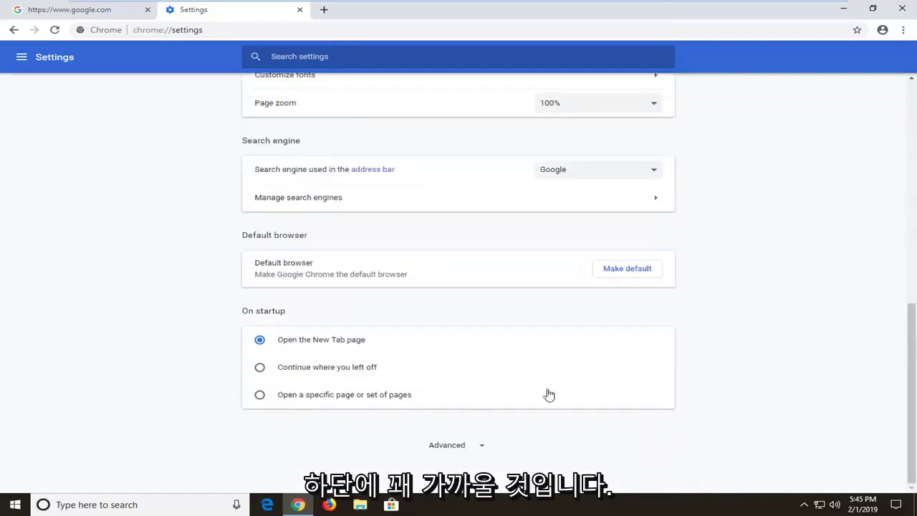
pyautogui.click(445, 447)
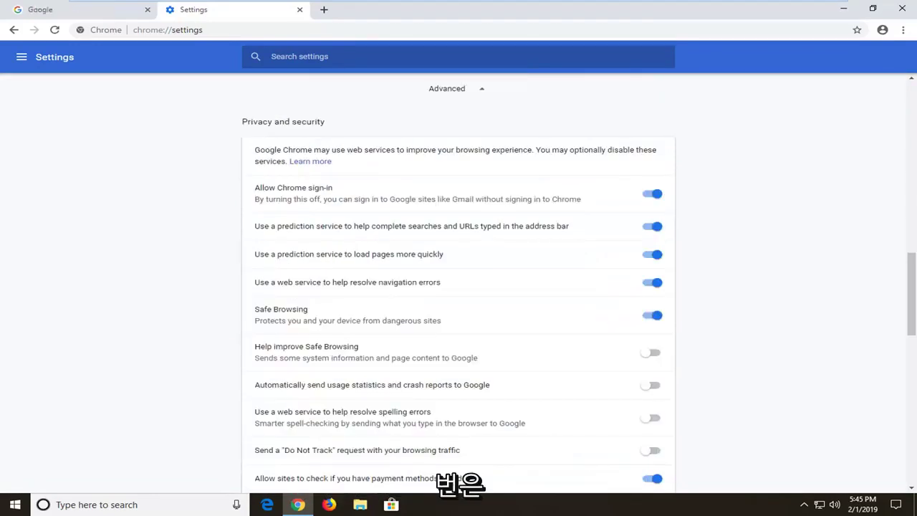
pyautogui.scroll(-2, 304, 247)
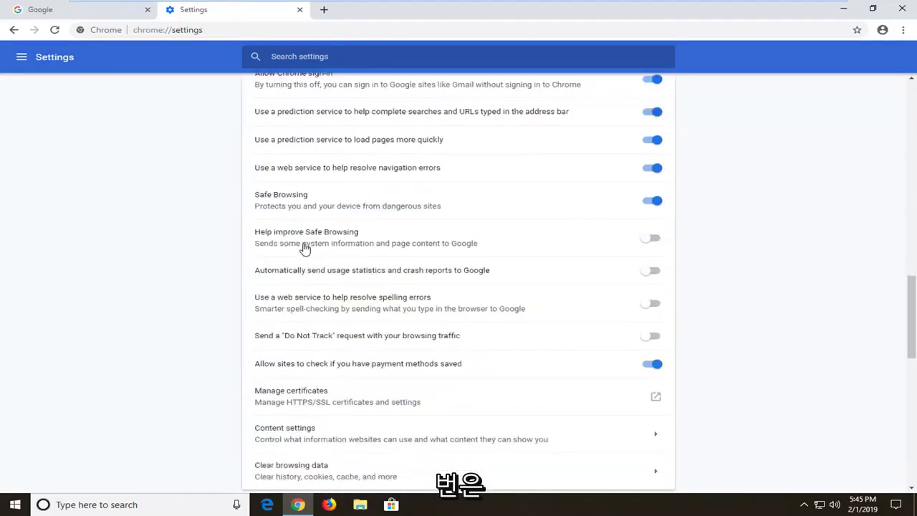
pyautogui.scroll(-1, 302, 300)
pyautogui.scroll(-3, 302, 304)
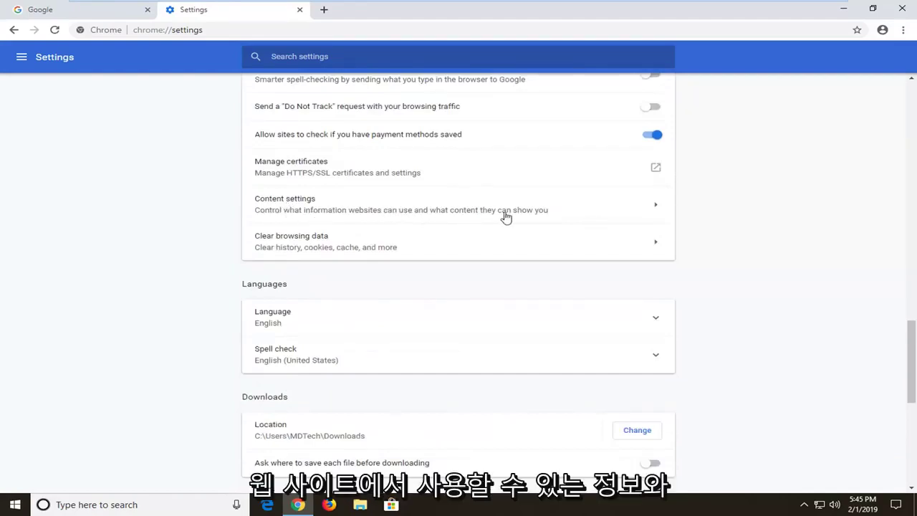
# - Go into Content settings and open the PDF documents settings page
pyautogui.click(476, 211)
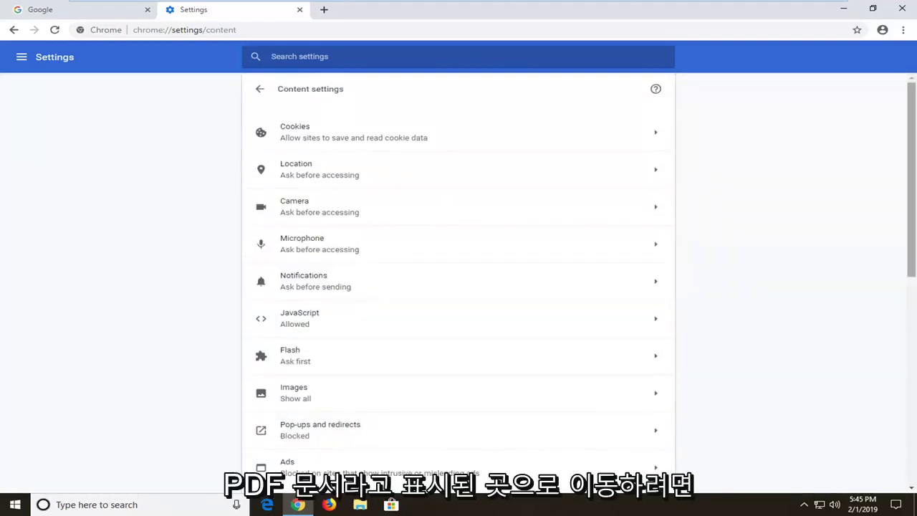
pyautogui.scroll(-1, 316, 323)
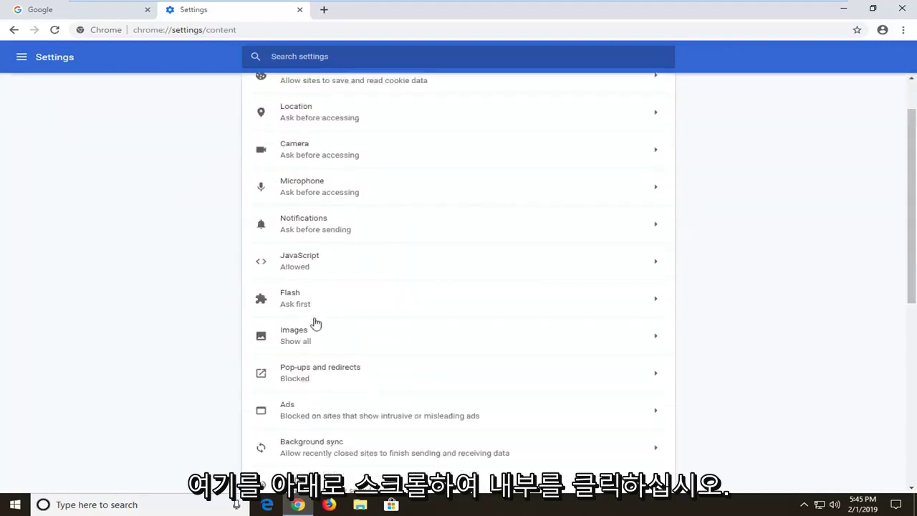
pyautogui.scroll(-3, 316, 348)
pyautogui.scroll(-2, 317, 351)
pyautogui.scroll(-1, 317, 352)
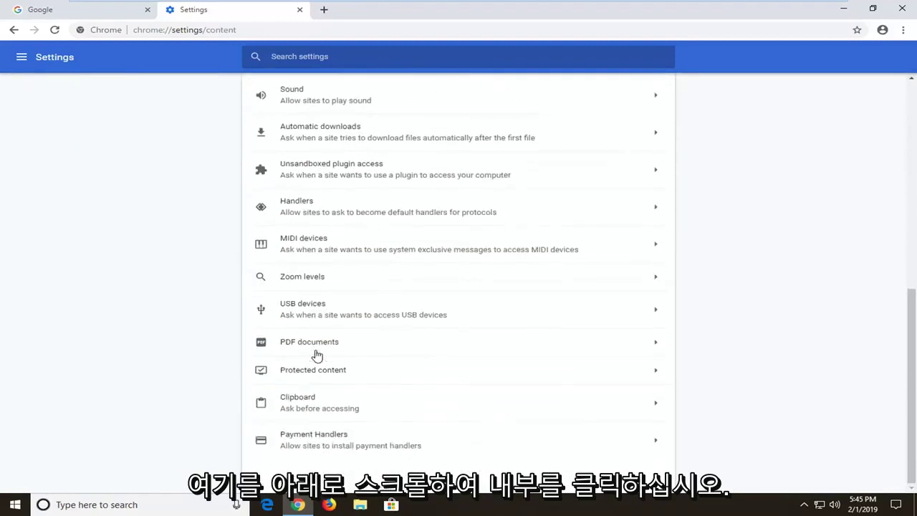
pyautogui.click(309, 350)
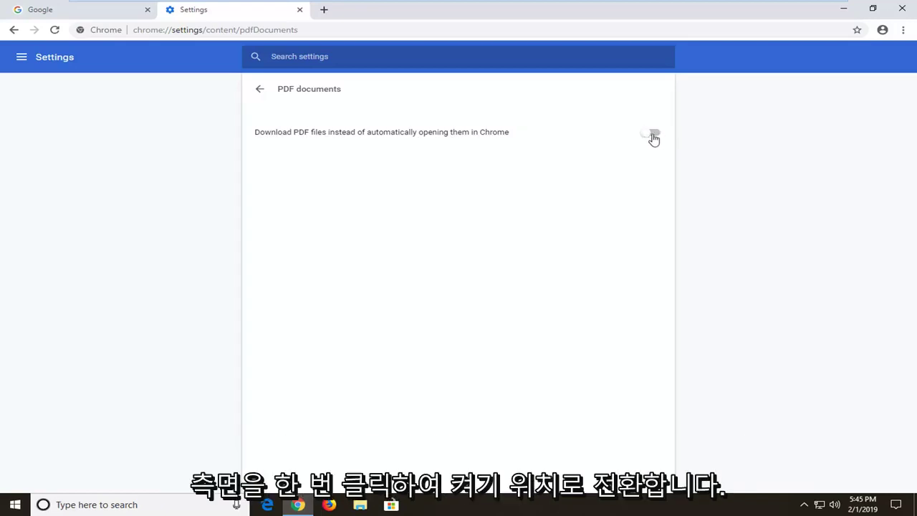
# - Switch on 'Download PDF files instead of automatically opening them in Chrome'
pyautogui.click(651, 136)
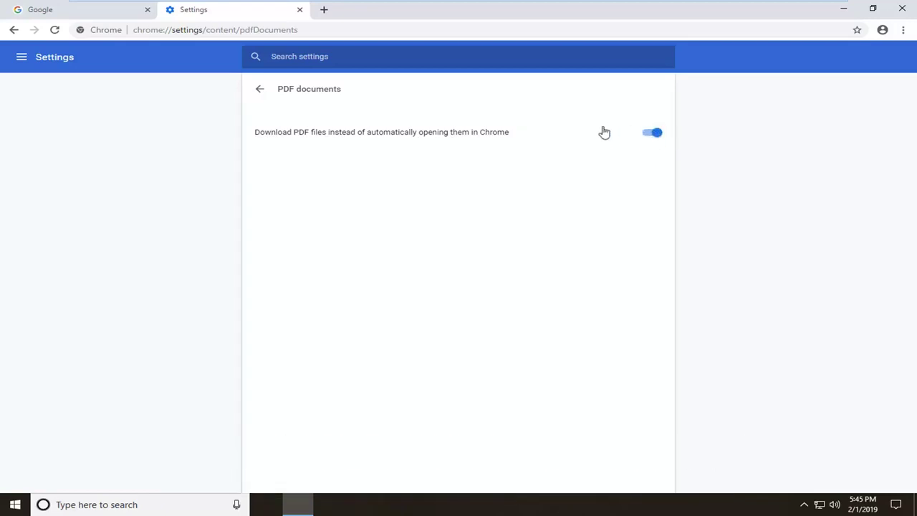